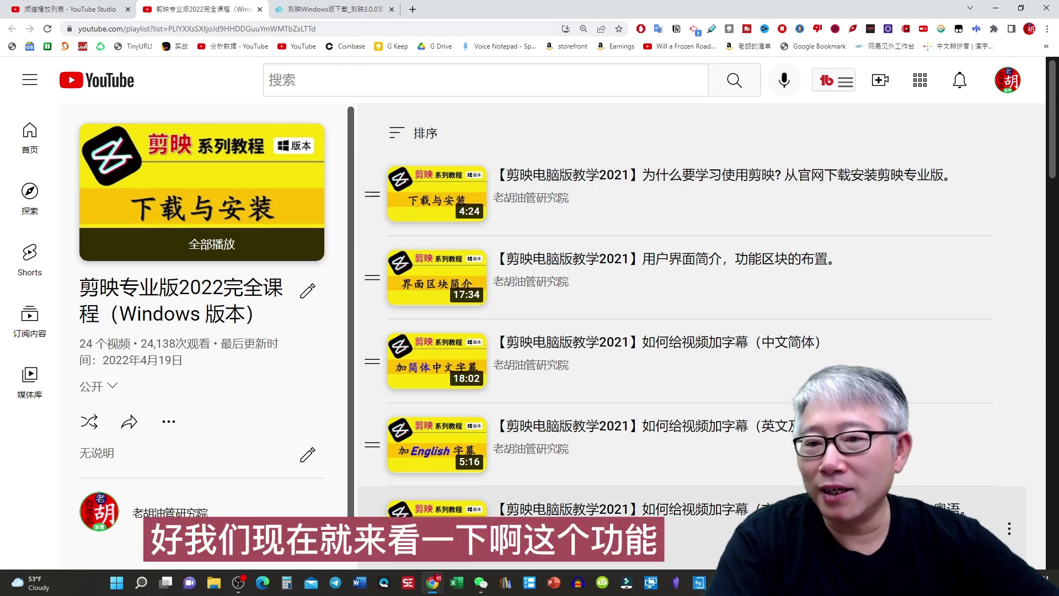
Switch to 剪映 (JianYing) and check its version number
key("alt+Tab")
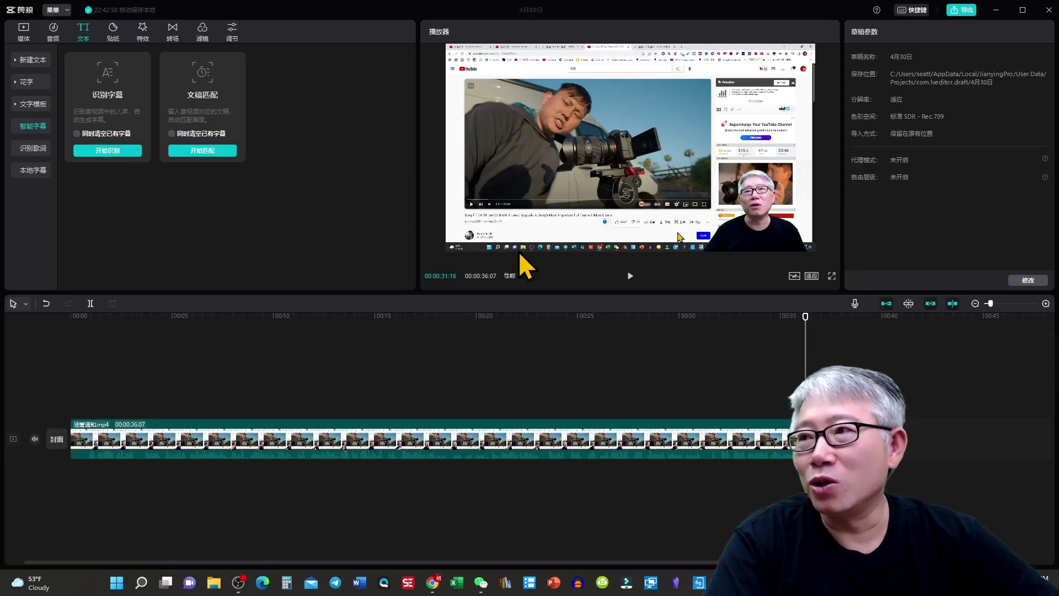
left_click(57, 10)
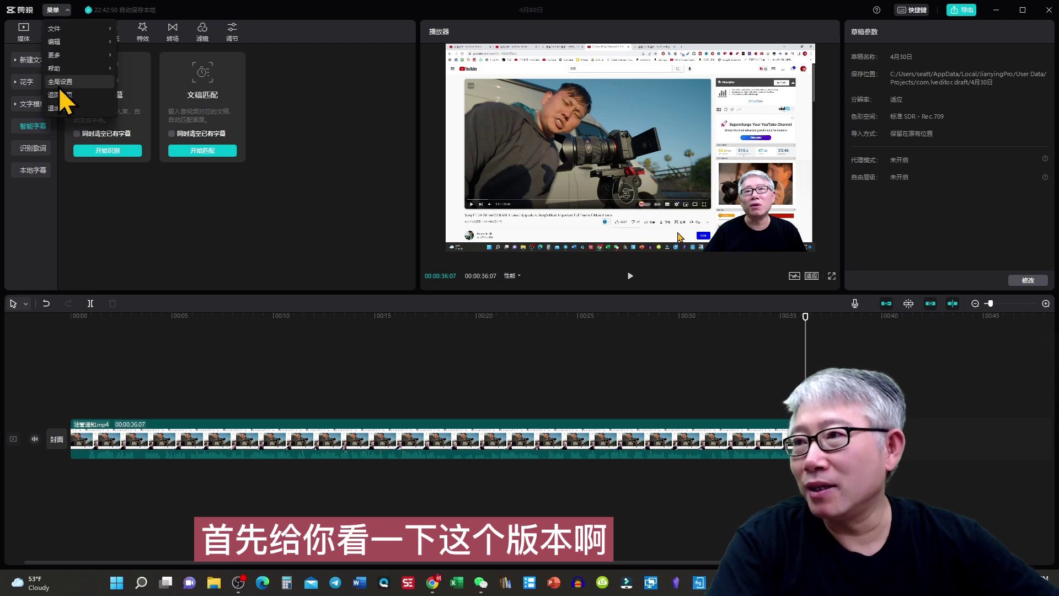
mouse_move(64, 61)
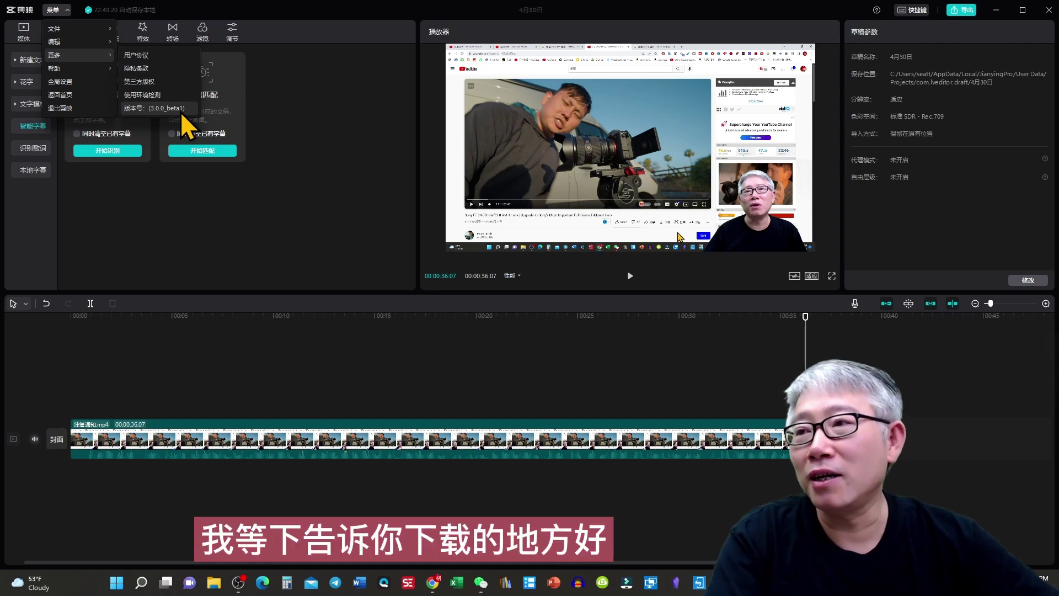
left_click(319, 132)
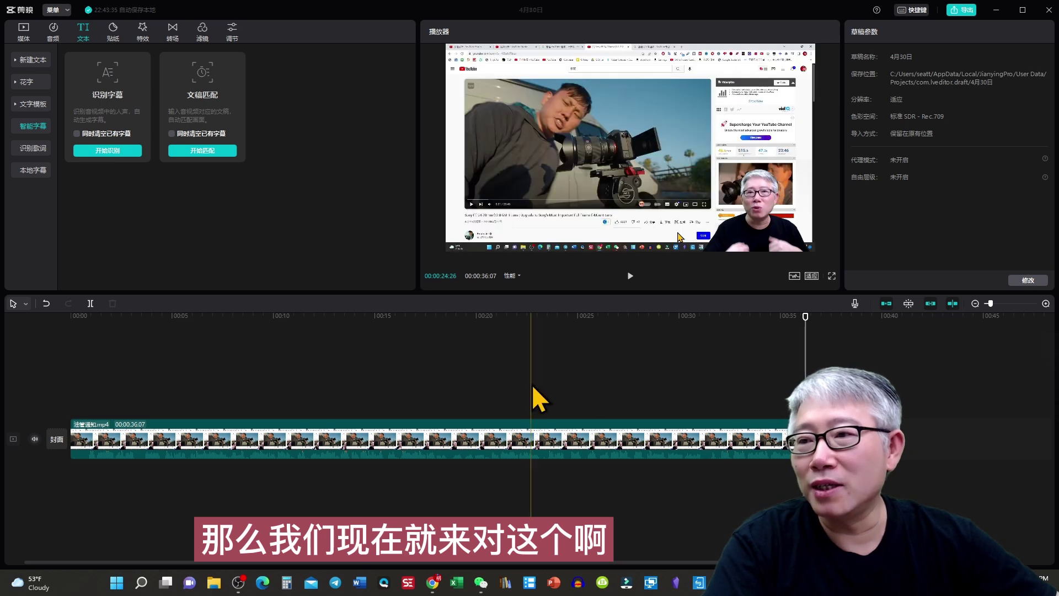
Generate subtitles for the video clip on the timeline with automatic speech recognition (识别字幕)
left_click(348, 438)
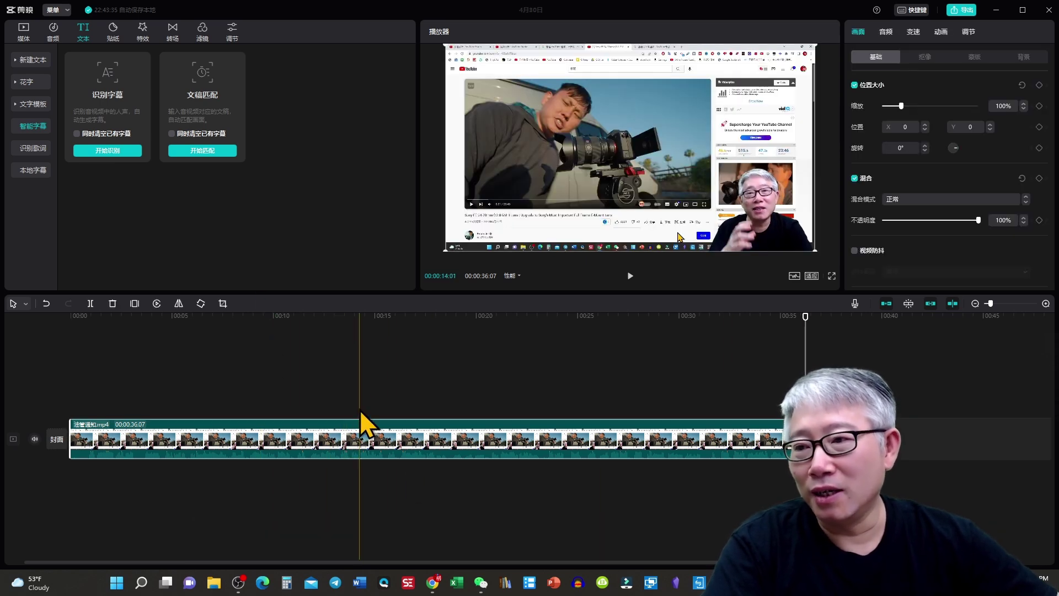
left_click(107, 151)
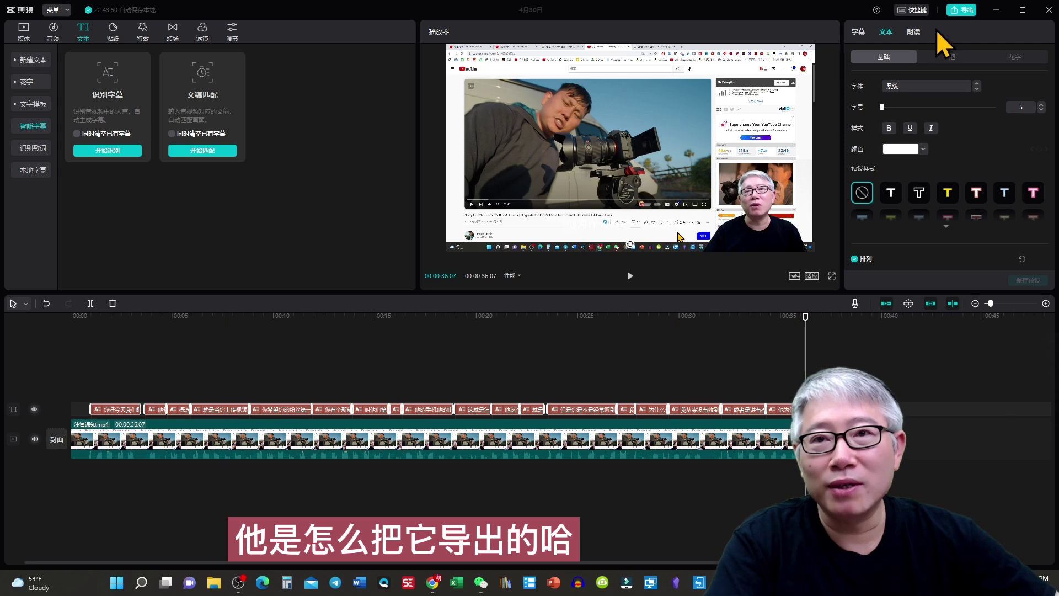
Set up an export with only subtitle export (字幕导出) enabled and video export (视频导出) disabled
left_click(959, 12)
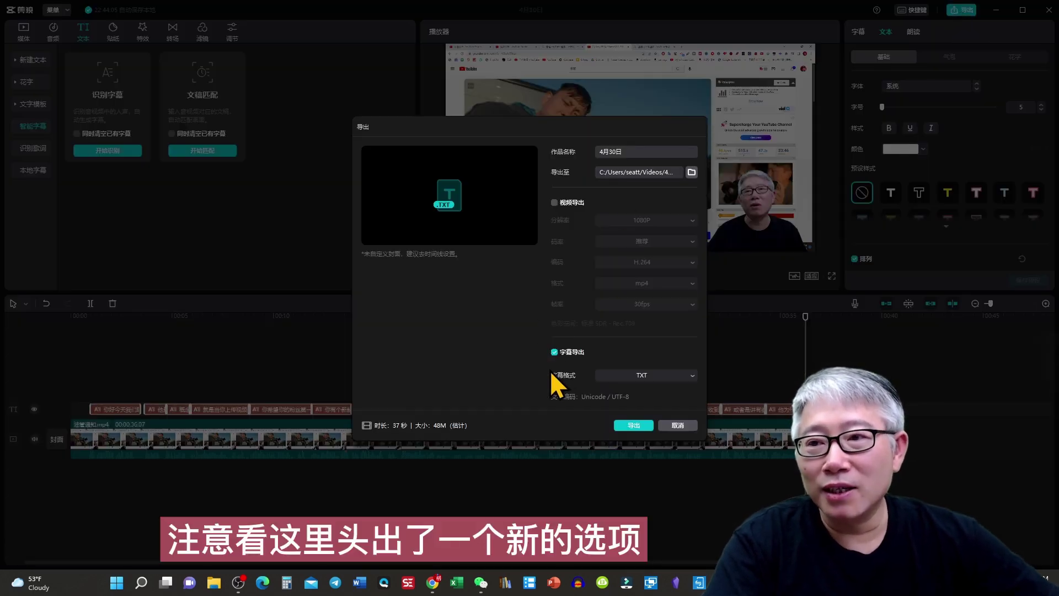
left_click(555, 352)
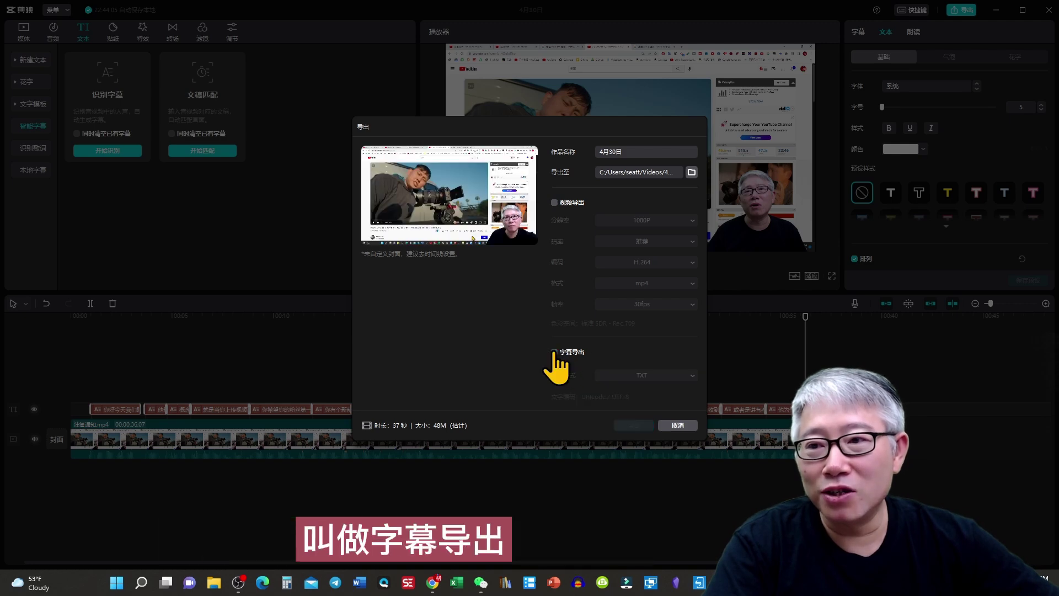
left_click(555, 353)
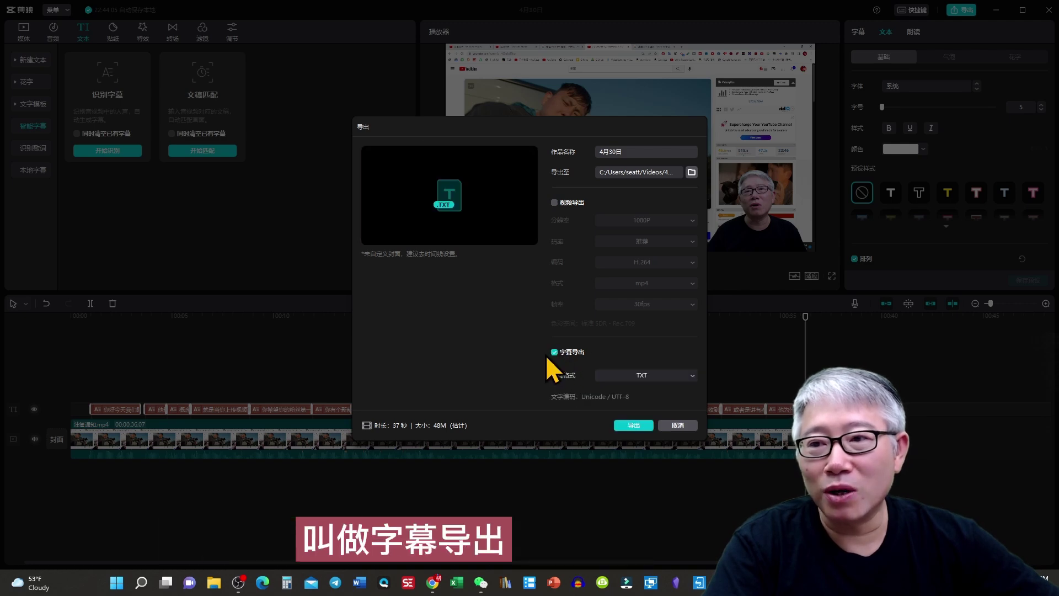
left_click(554, 202)
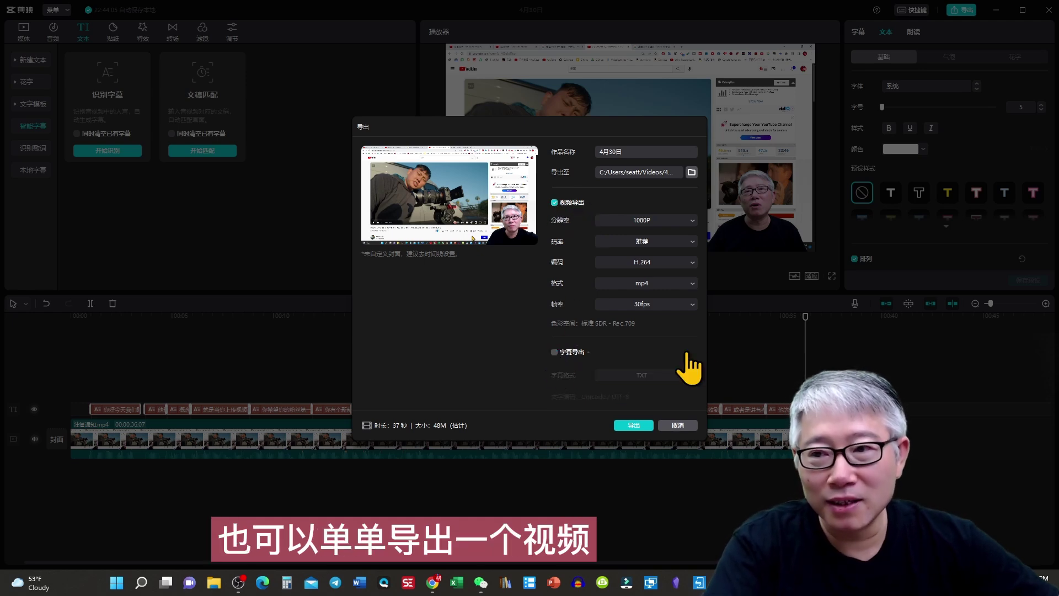
left_click(554, 202)
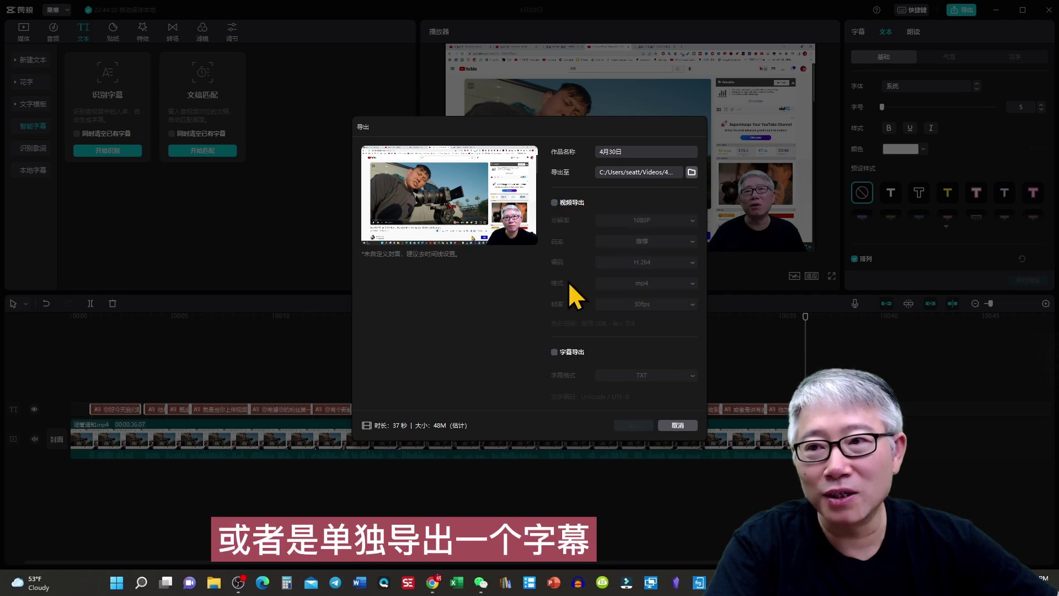
left_click(554, 352)
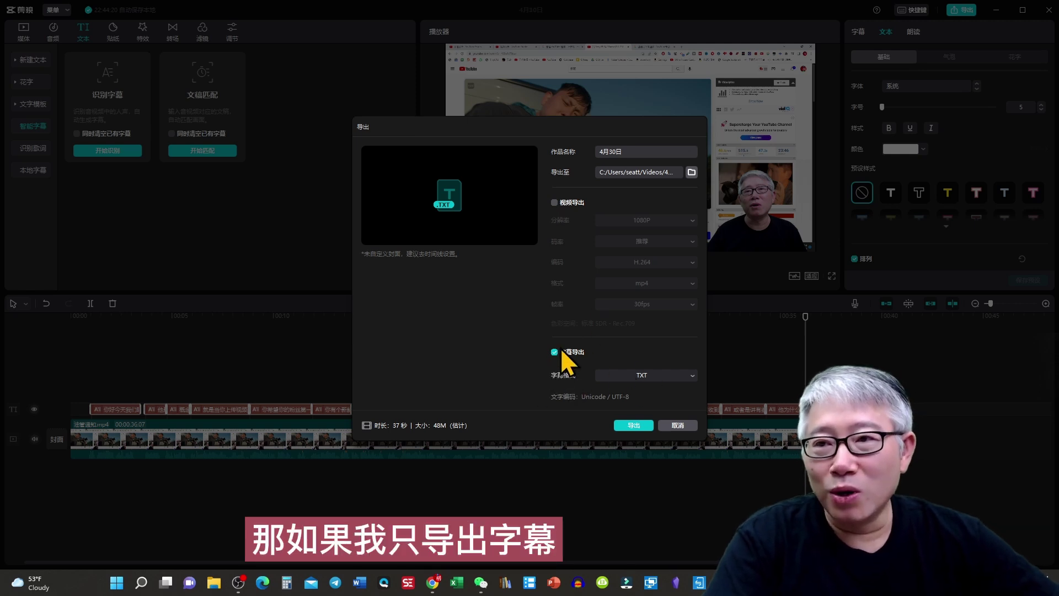
Set the subtitle format to SRT and export the subtitle file
left_click(691, 376)
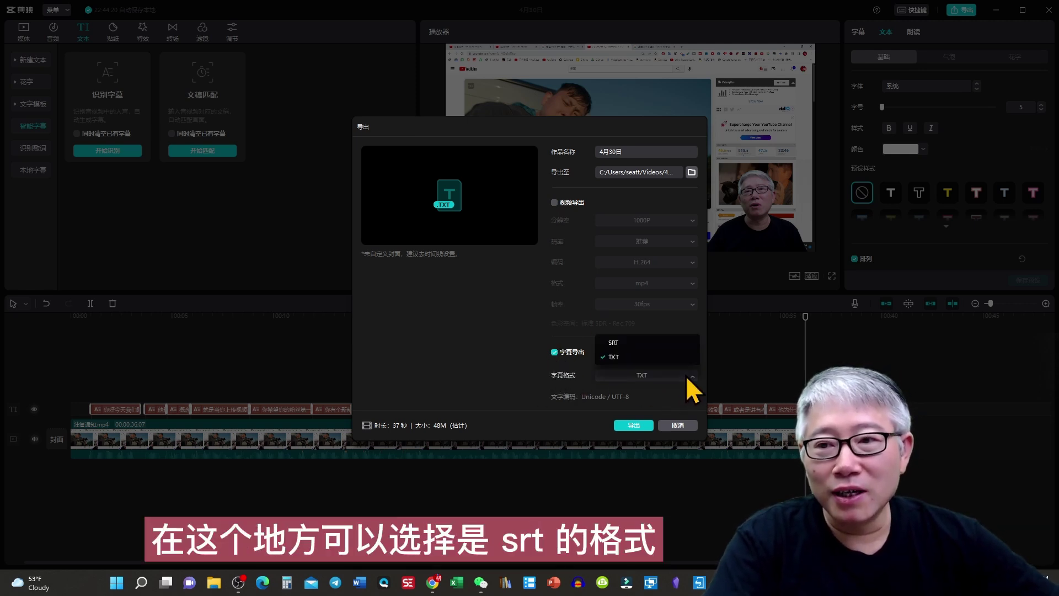
left_click(610, 342)
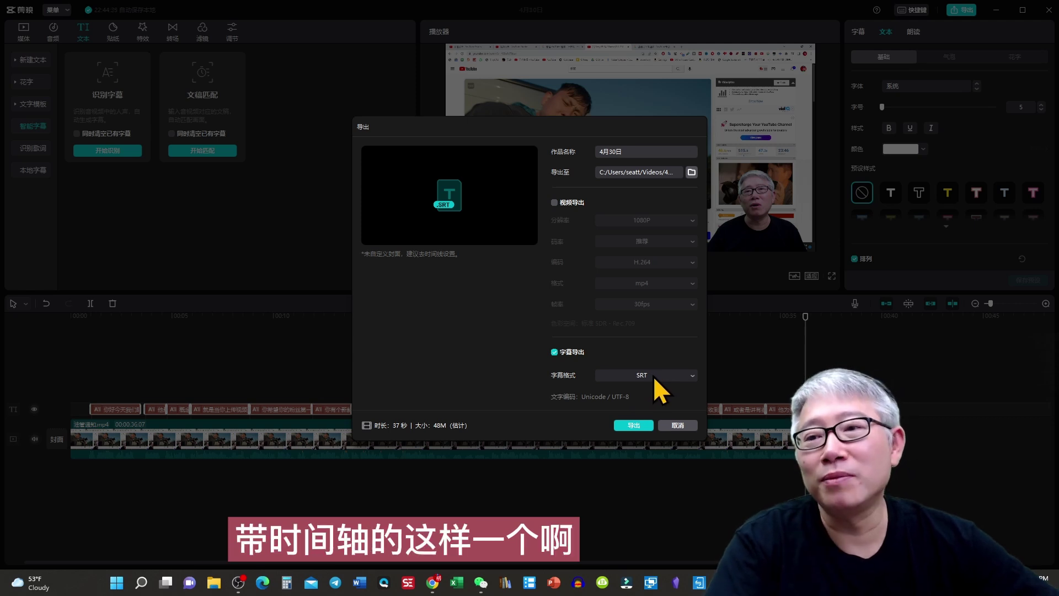
left_click(631, 426)
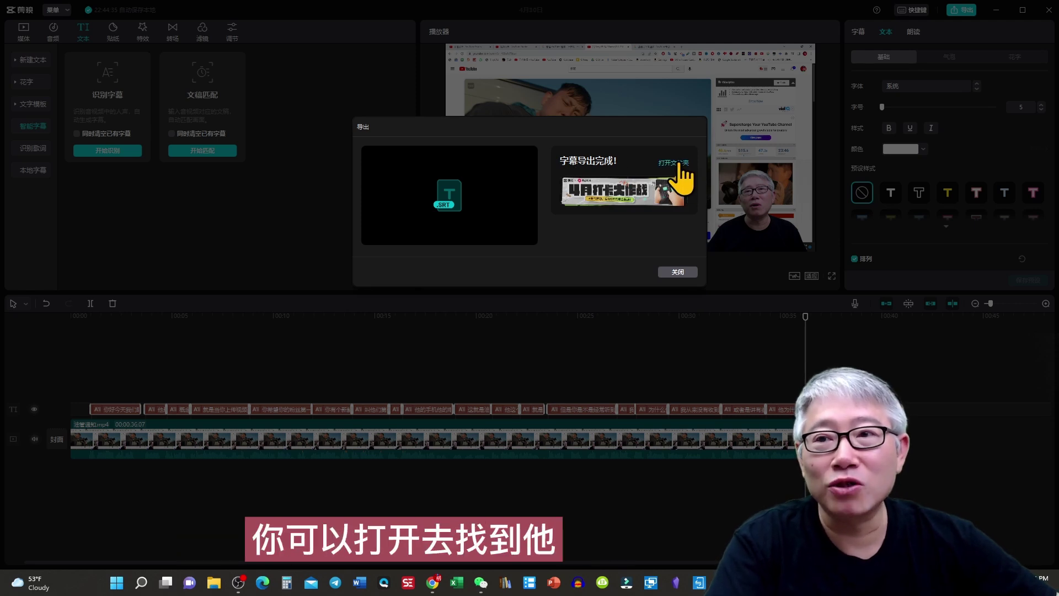
Examine the exported 4月30日 SRT file from its folder, and close it along with the folder and the export dialog
left_click(678, 164)
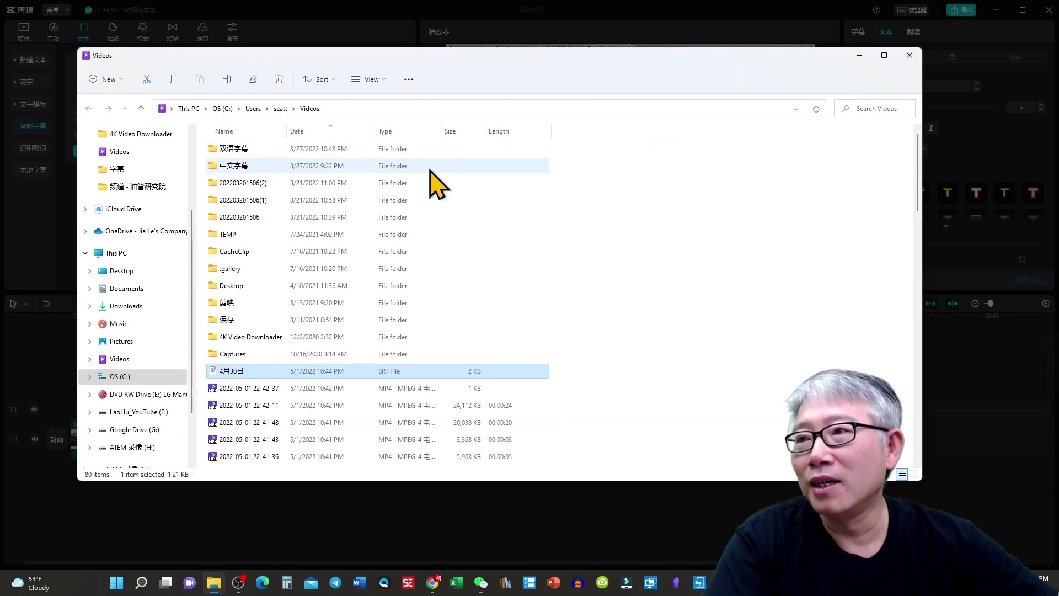
double_click(263, 371)
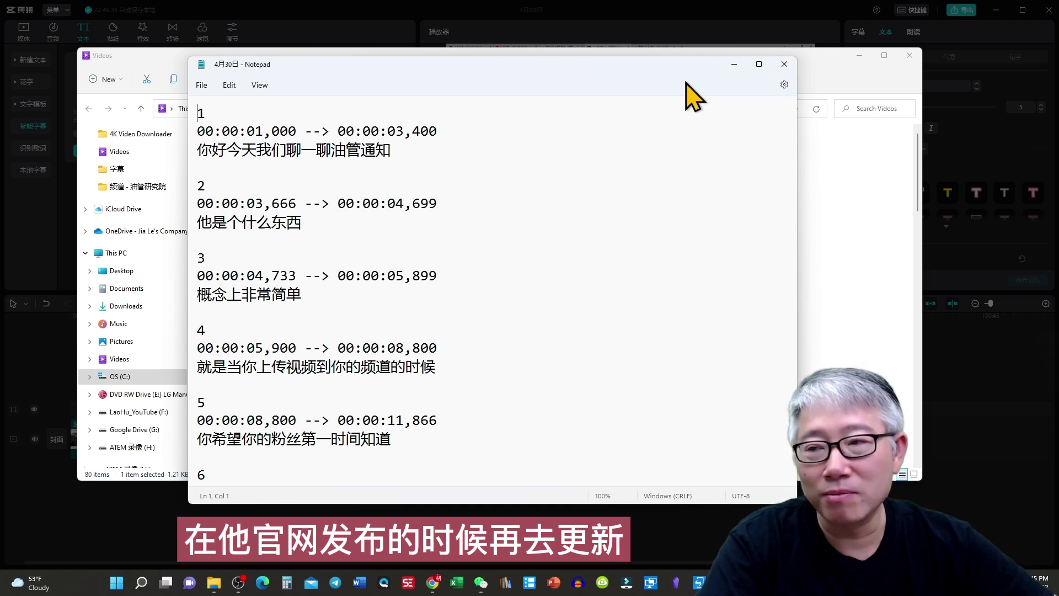
left_click(785, 67)
left_click(996, 120)
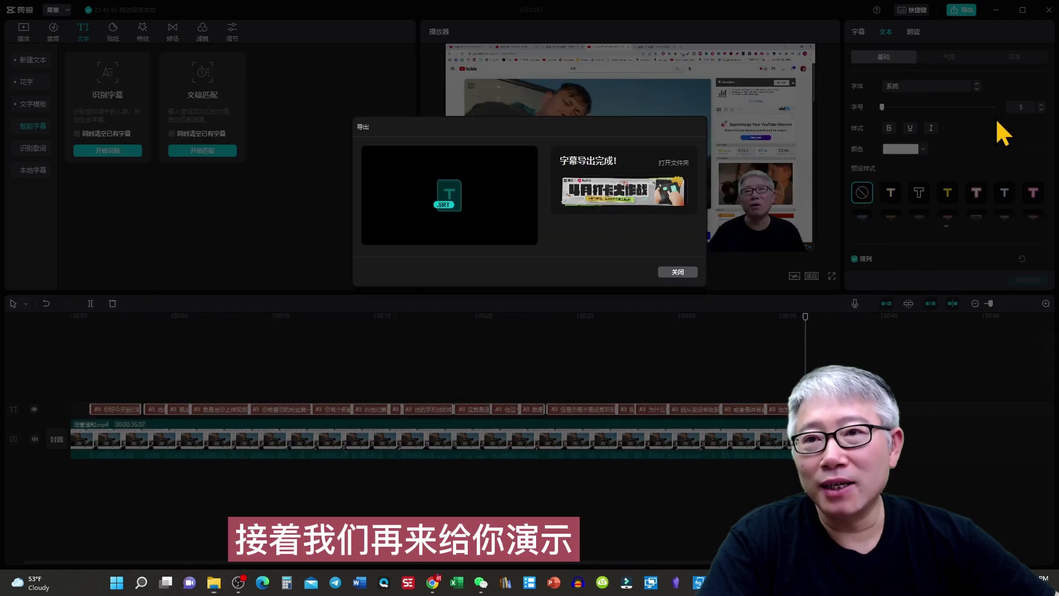
left_click(670, 272)
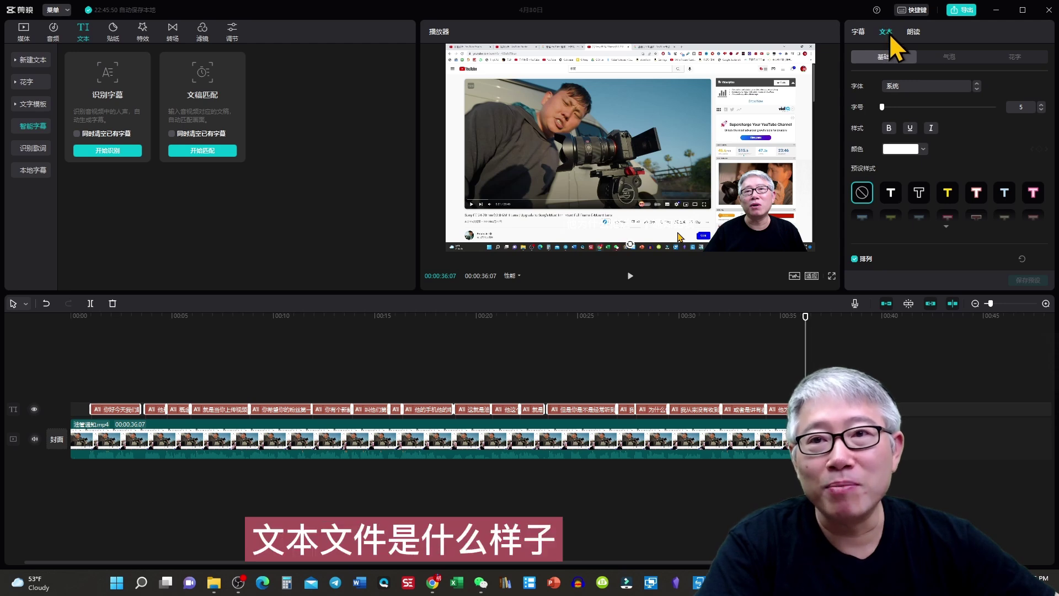
Export the subtitles again as a TXT file named 4月30日(1)
left_click(964, 10)
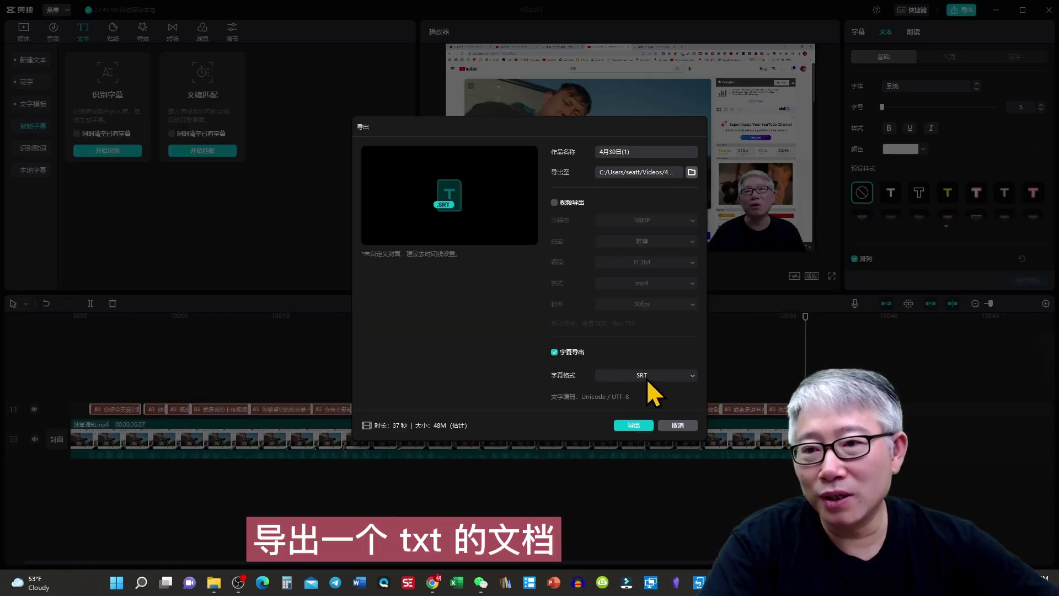
left_click(645, 375)
left_click(614, 357)
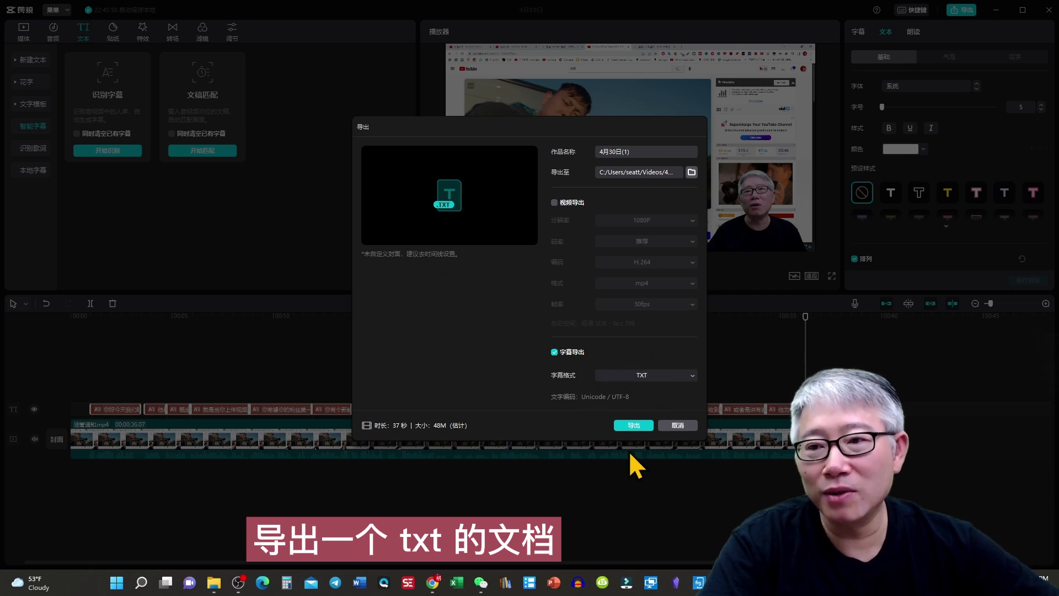
left_click(634, 425)
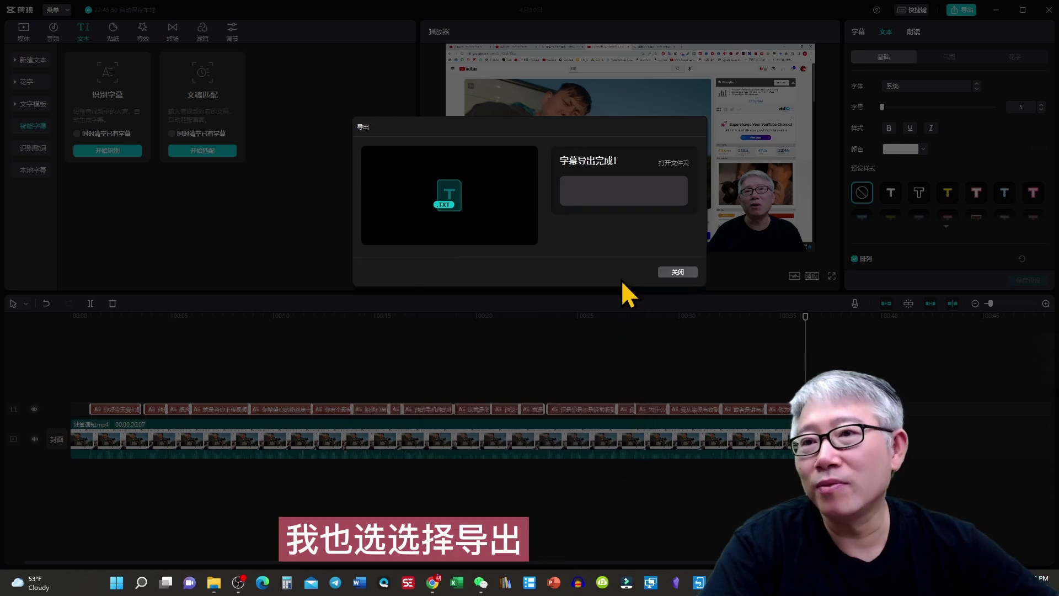
Open the exported 4月30日(1) text file from its folder, copy its entire text, and return to the project
left_click(674, 164)
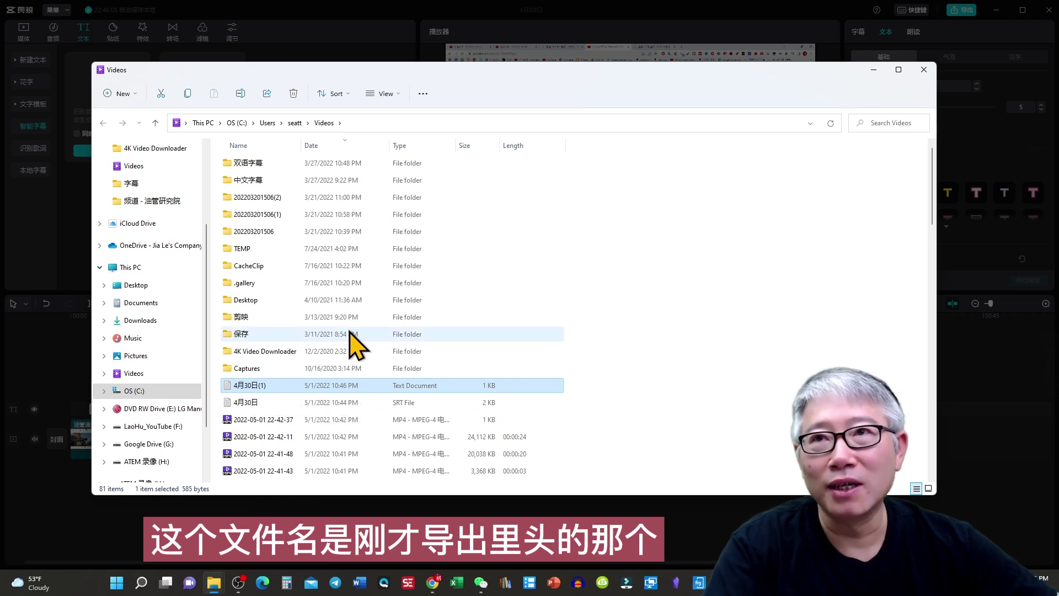
double_click(256, 386)
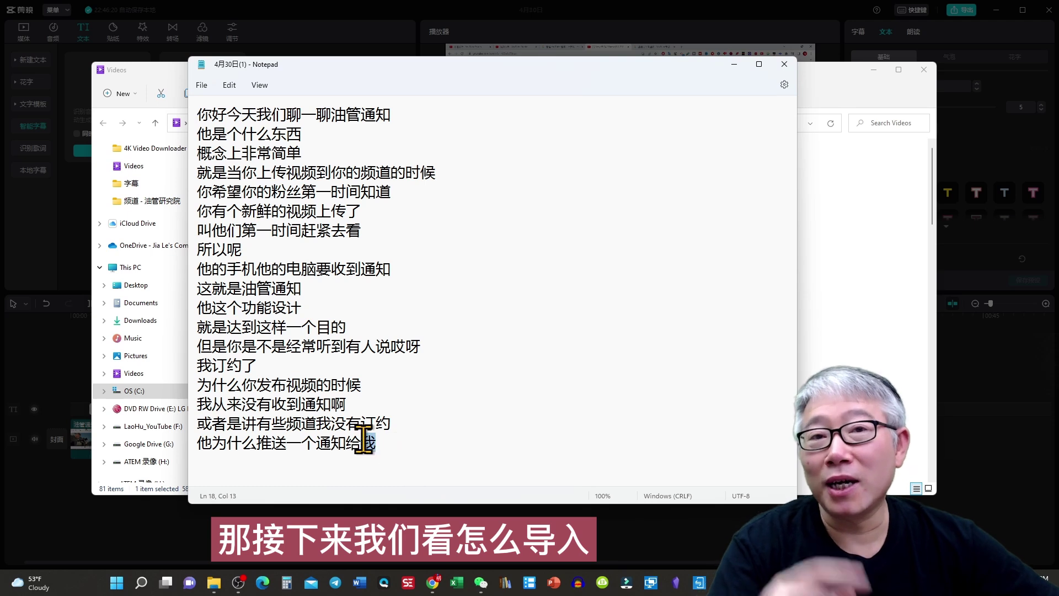
left_click_drag(374, 442, 199, 111)
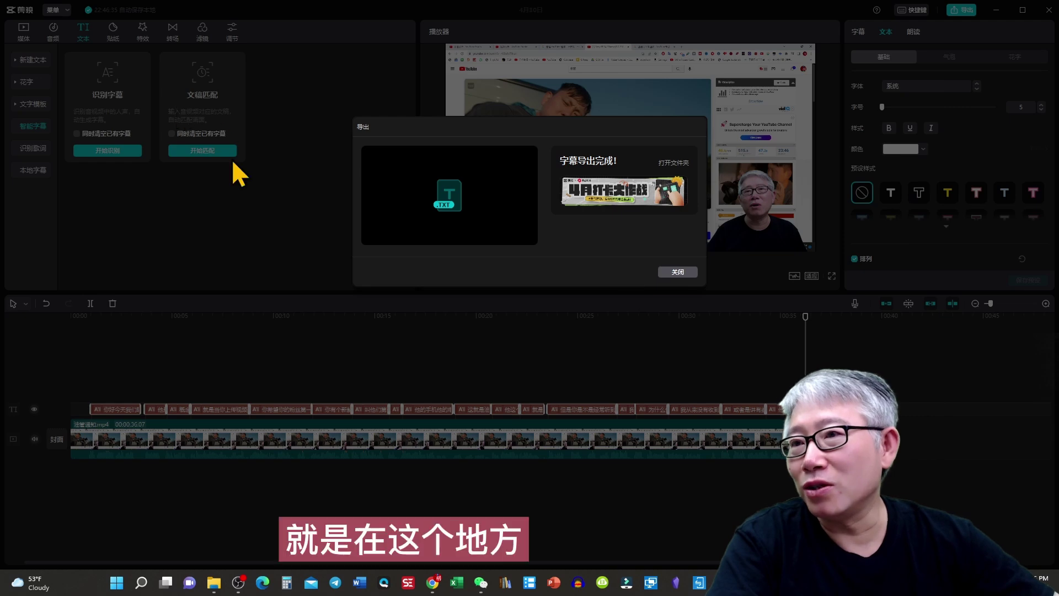
left_click(678, 272)
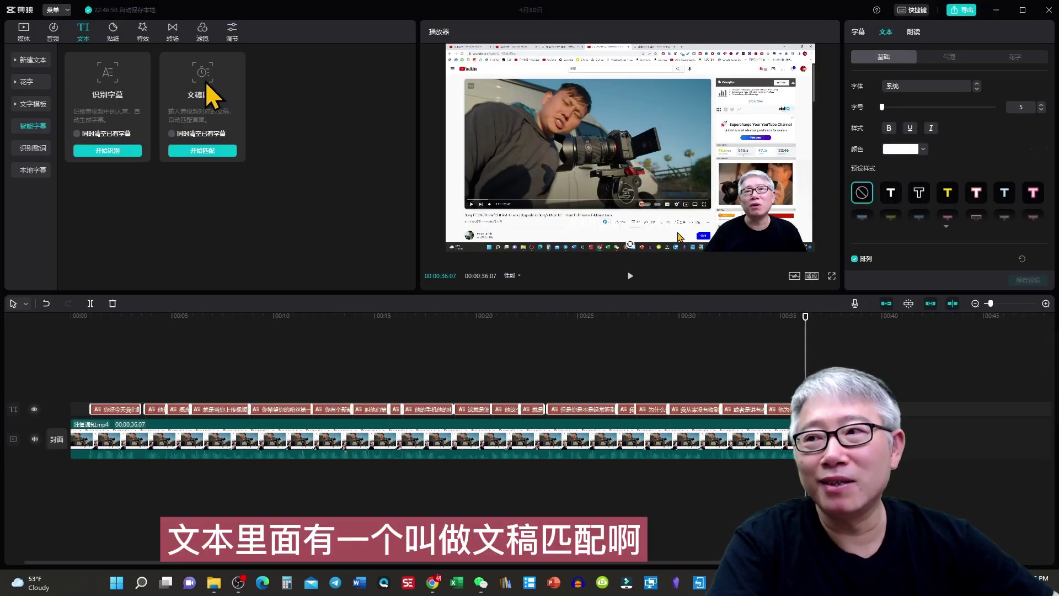
Paste the copied transcript into script matching (文稿匹配) and match it to the video's audio
left_click(204, 153)
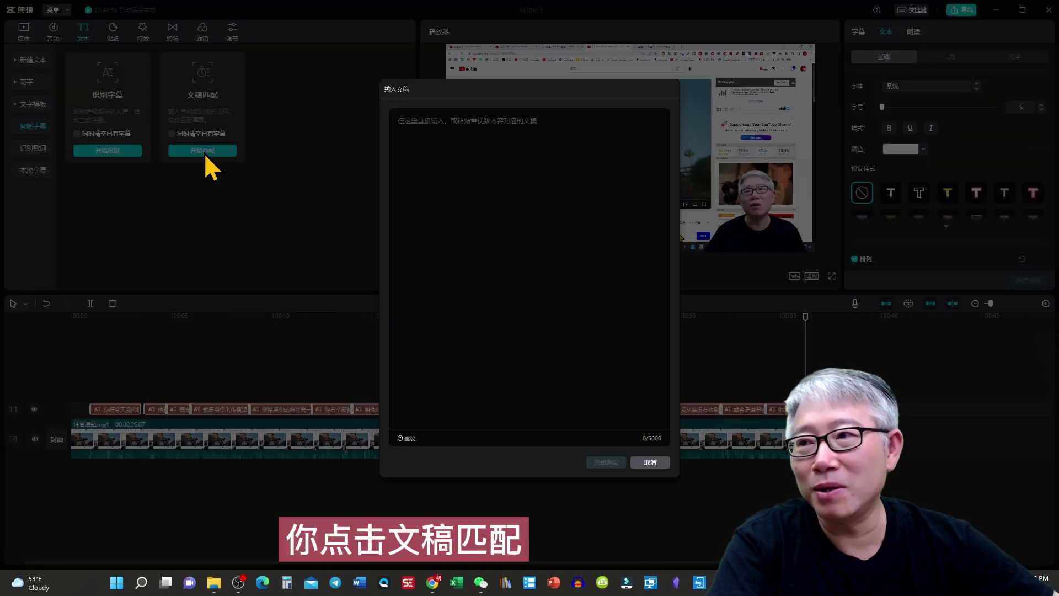
type("你好今天我们聊一聊油管通知 他是个什么东西 概念上非常简单 就是当你上传视频到你的频道的时候 你希望你的粉丝第一时间知道 你有个新鲜的视频上传了 叫他们第一时间赶紧去看 所以呢 他的手机他的电脑要收到通知 这就是油管通知 他这个功能设计 就是达到这样一个目的 但是你是不是经常听到有人说哎呀 我订约了 为什么你发布视频的时候 我从来没有收到通知啊 或者是讲有些频道我没有订约 他为什么推送一个通知给我")
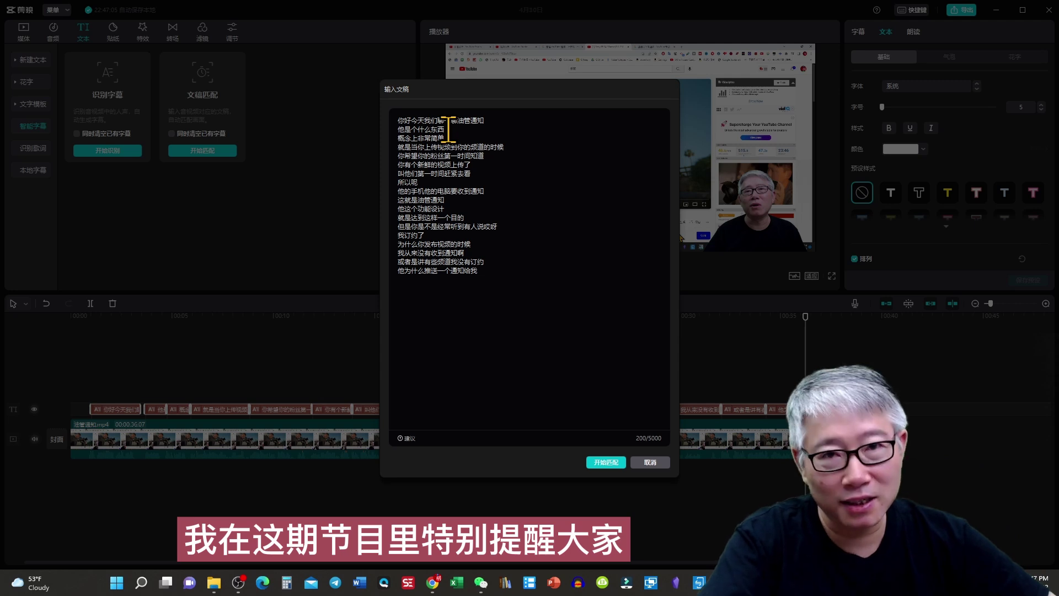
left_click(604, 465)
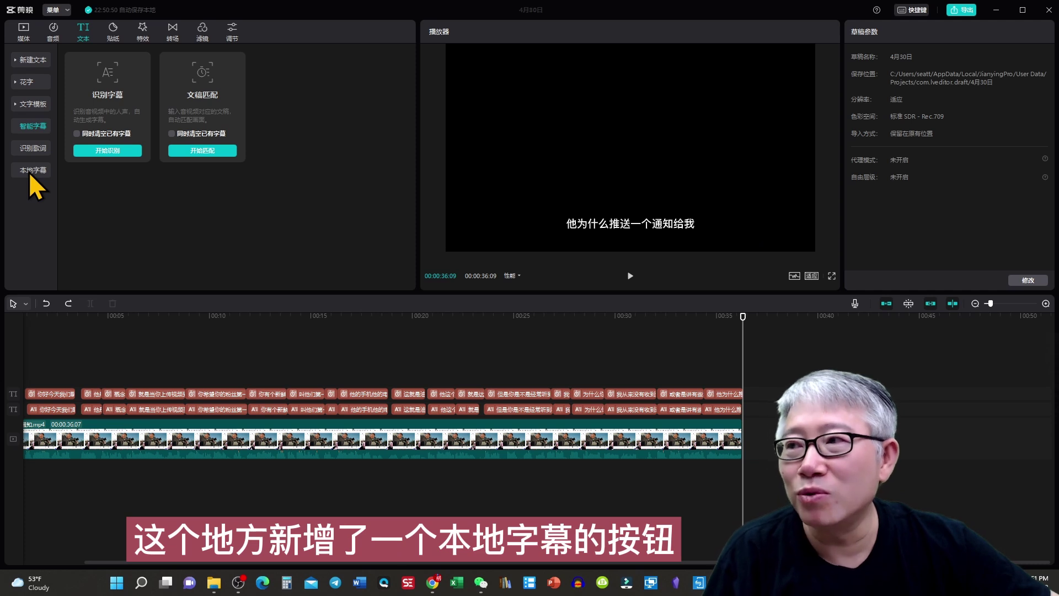
Import the 4月30日 SRT file from the Videos folder as a local subtitle (本地字幕)
left_click(30, 172)
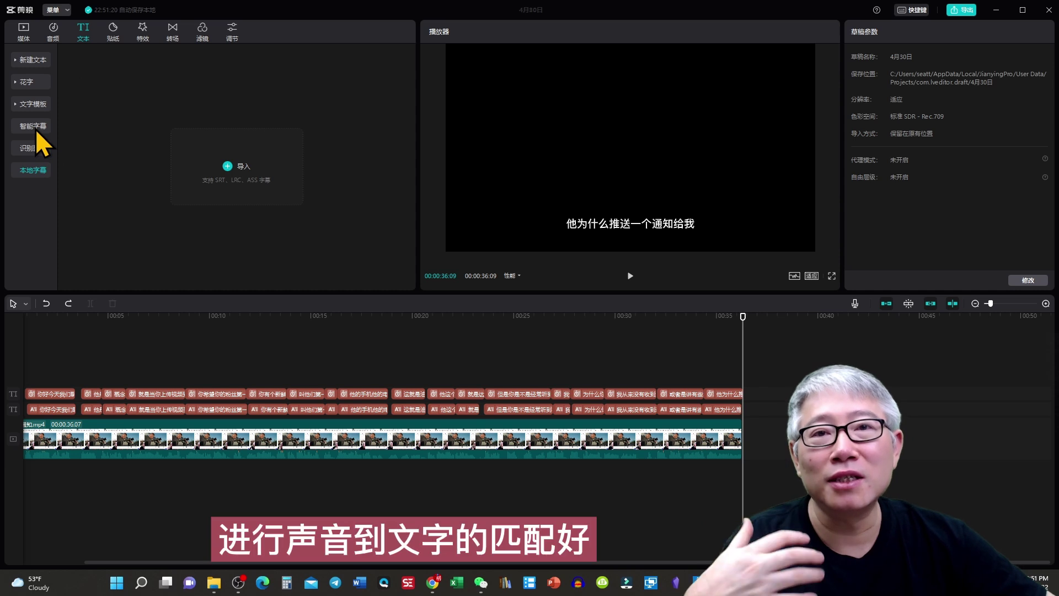
left_click(244, 169)
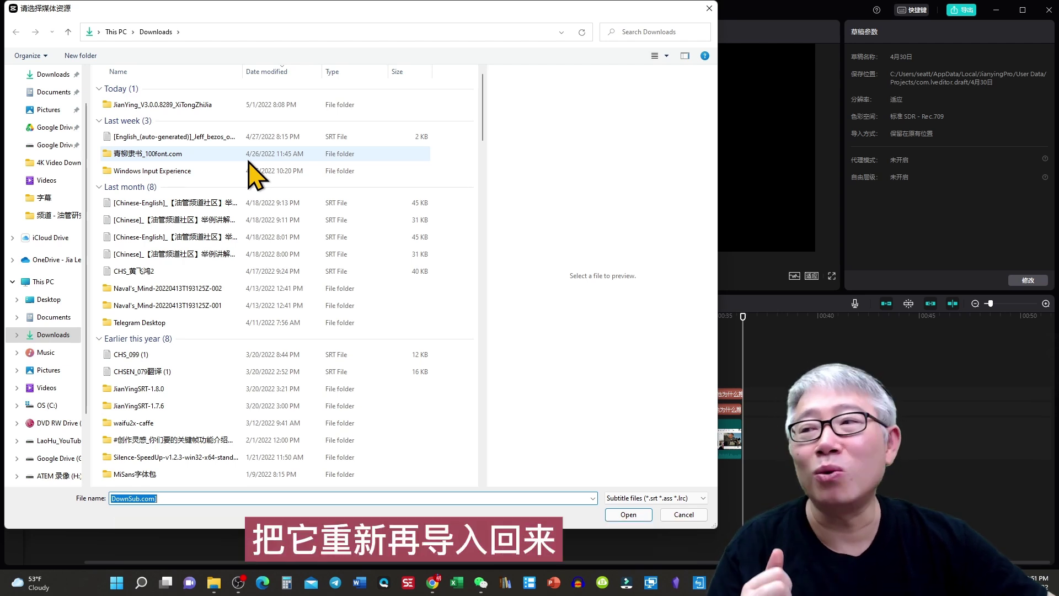
left_click(46, 180)
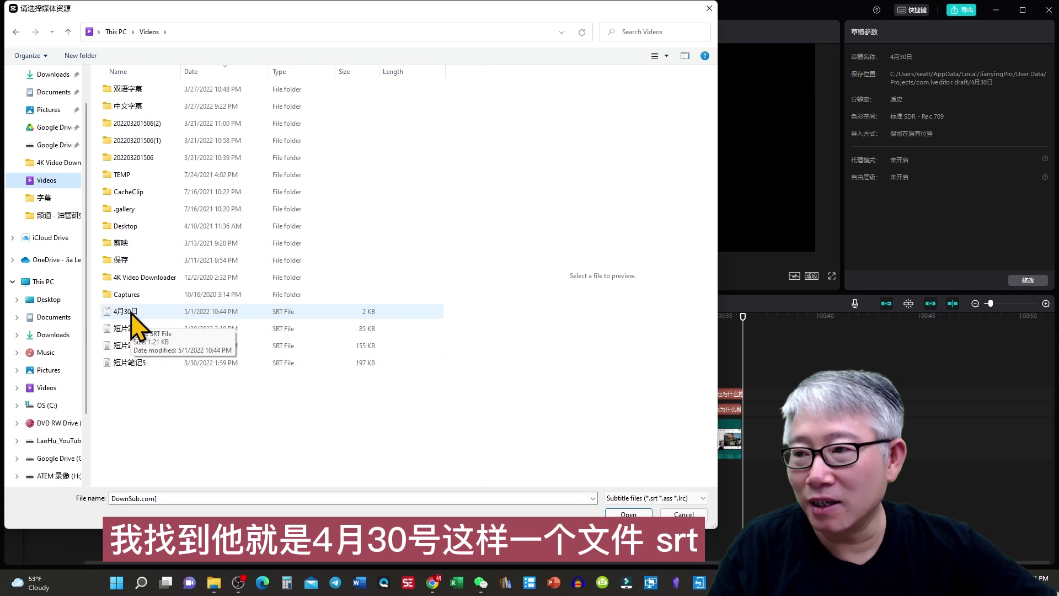
left_click(105, 313)
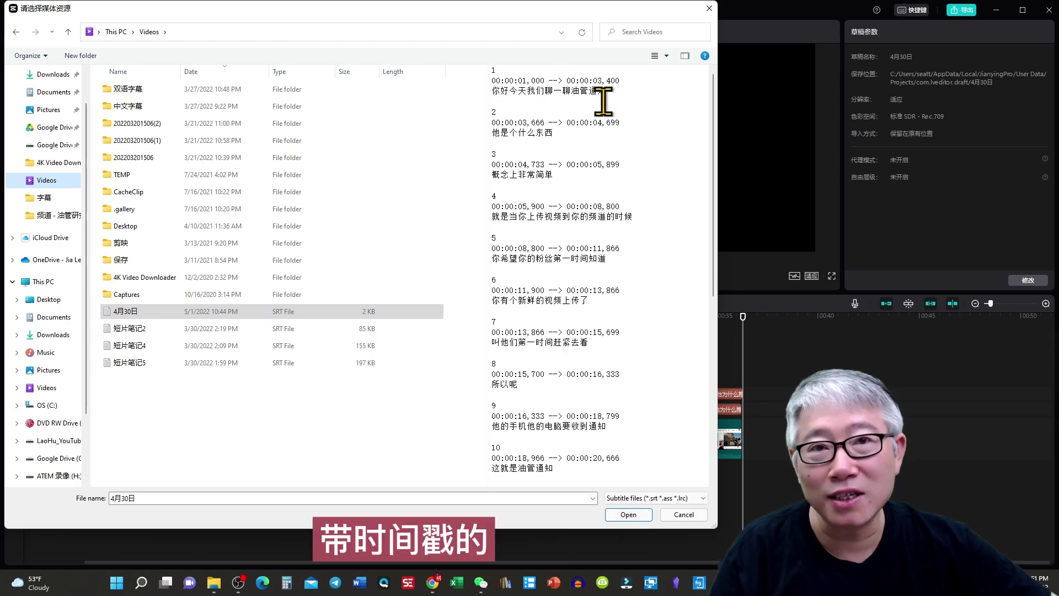
left_click(634, 514)
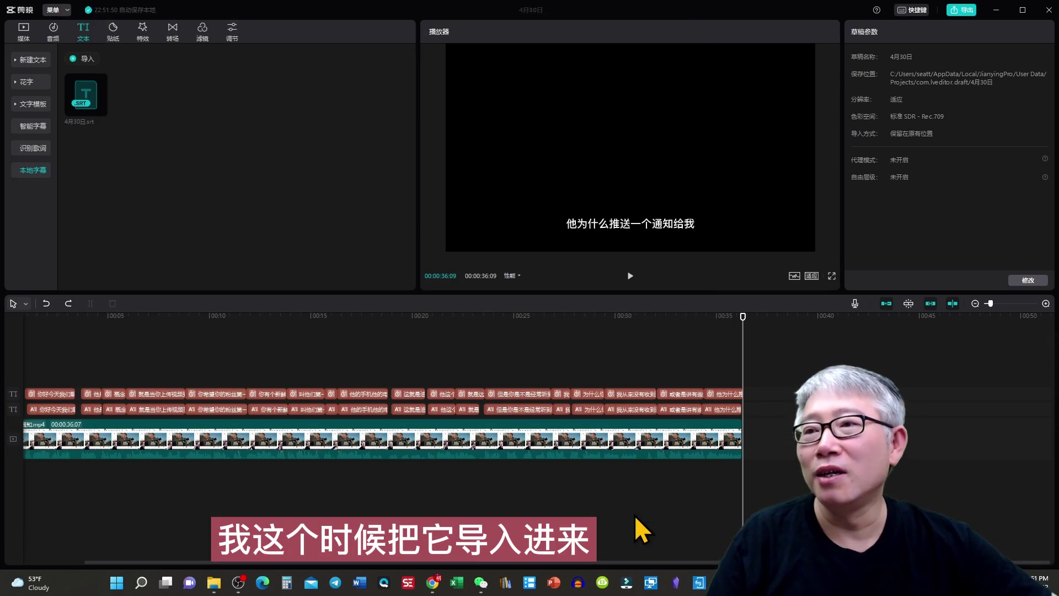
mouse_move(74, 96)
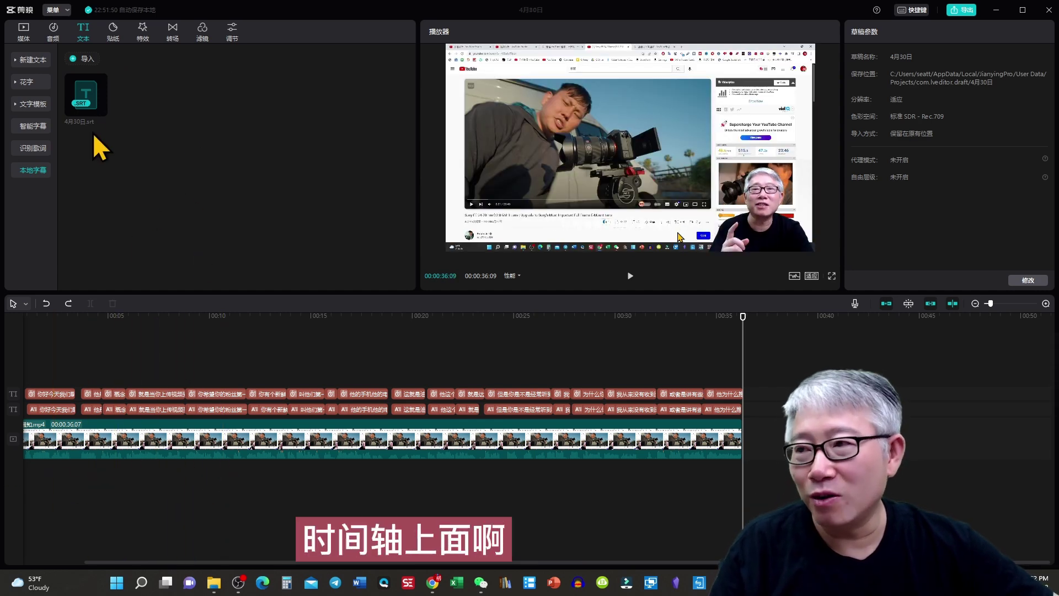
Place the imported 4月30日.srt subtitles on a new track above the existing subtitle tracks, near the start of the video
left_click_drag(88, 86, 34, 383)
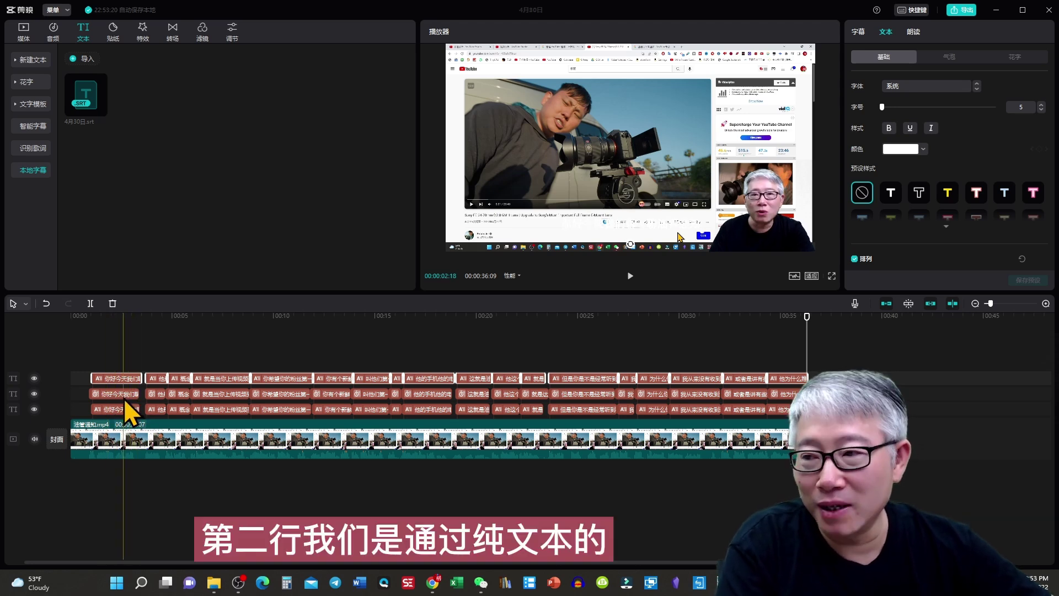
left_click(34, 127)
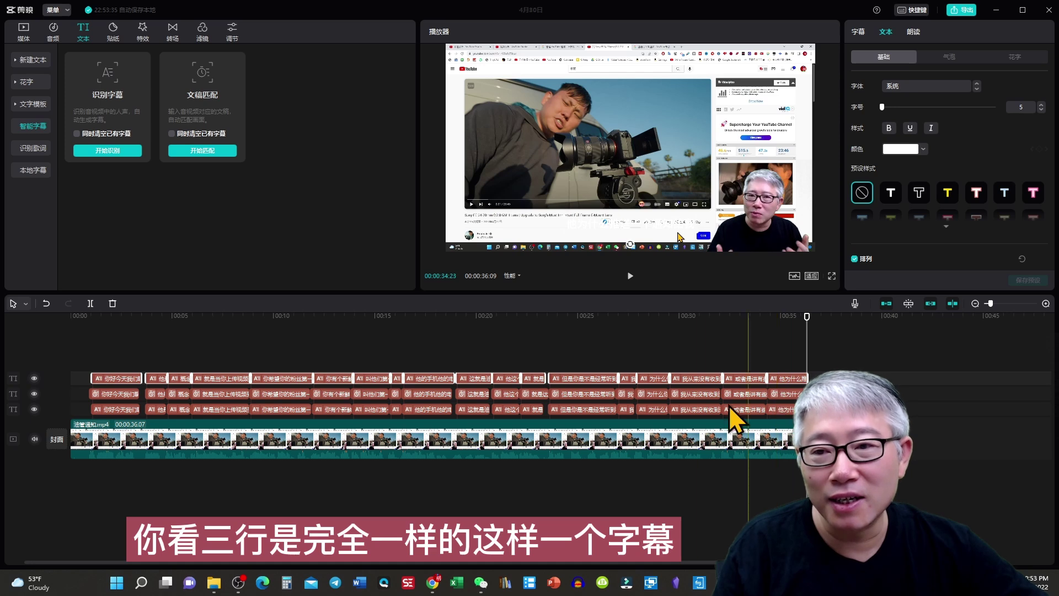
left_click(424, 358)
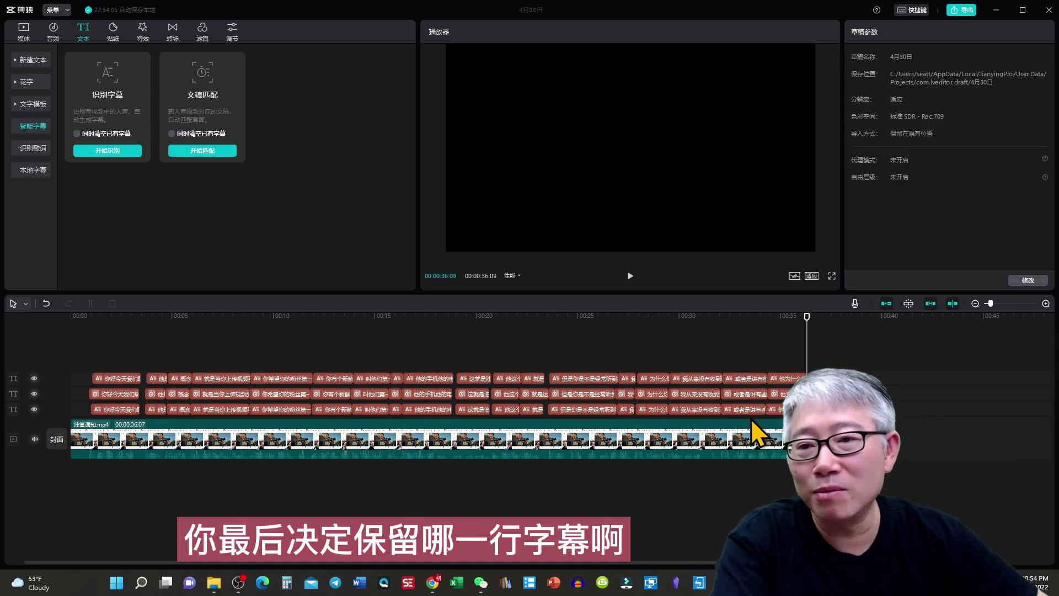
Delete all subtitles on the two lower subtitle tracks, keeping only the track imported from the SRT file
left_click(323, 409)
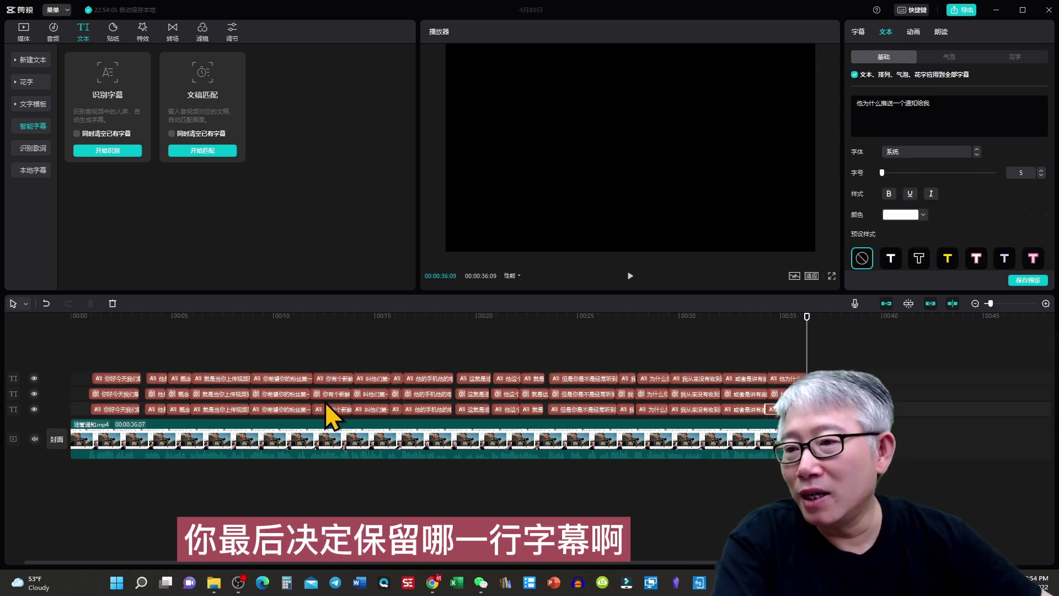
left_click(87, 395, "ctrl")
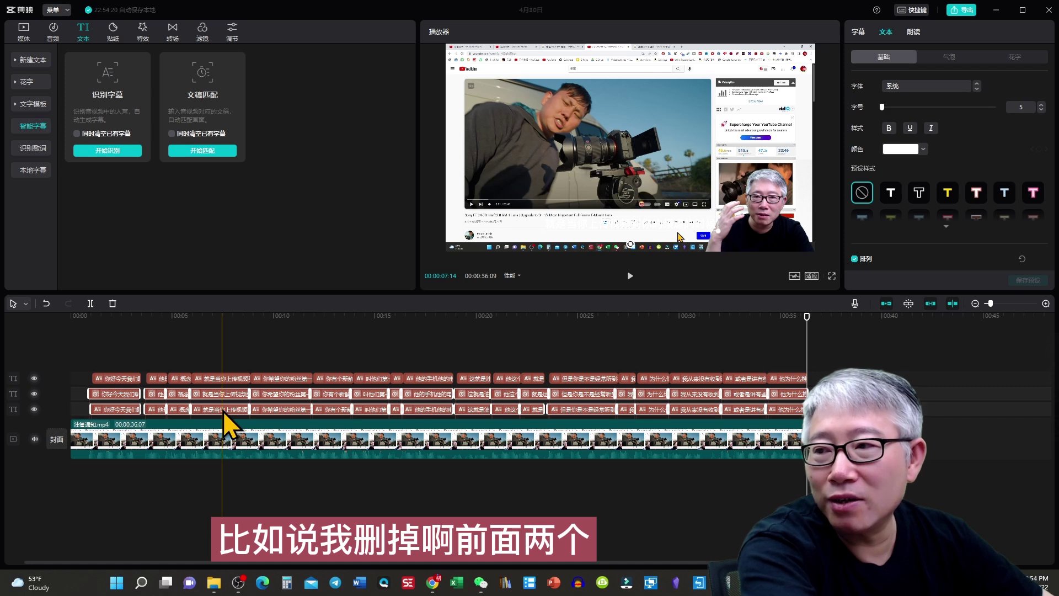
key("Delete")
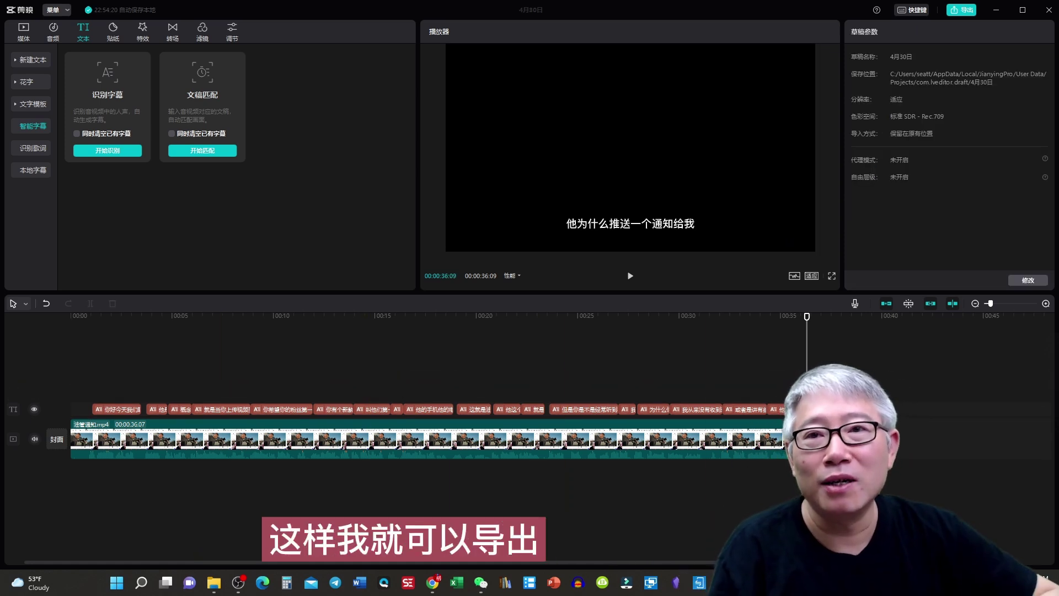
Open the export settings for 4月30日 and enable video export (视频导出) alongside the TXT subtitle export
left_click(964, 9)
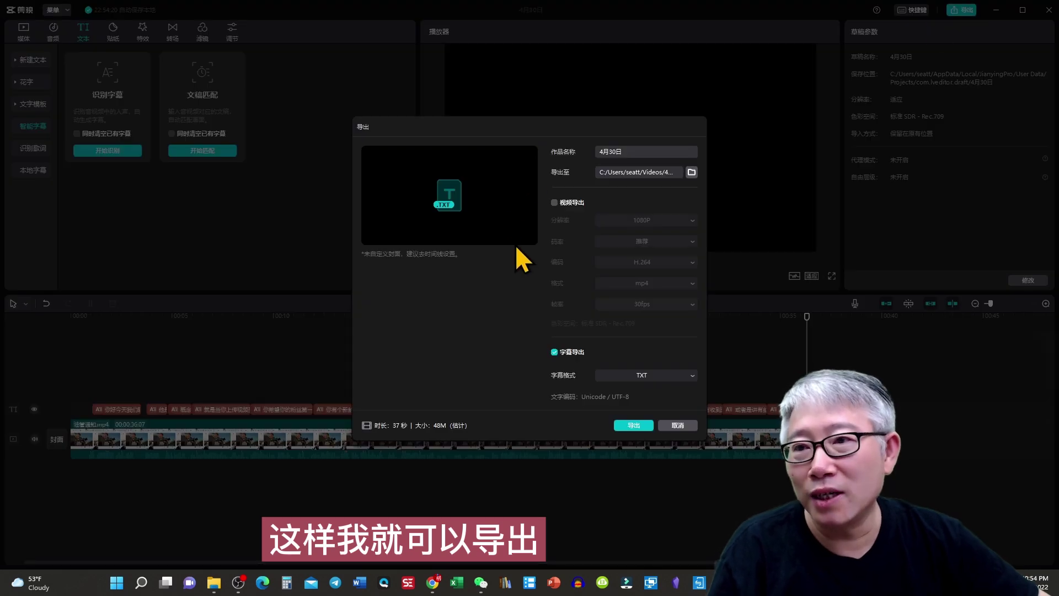
left_click(554, 202)
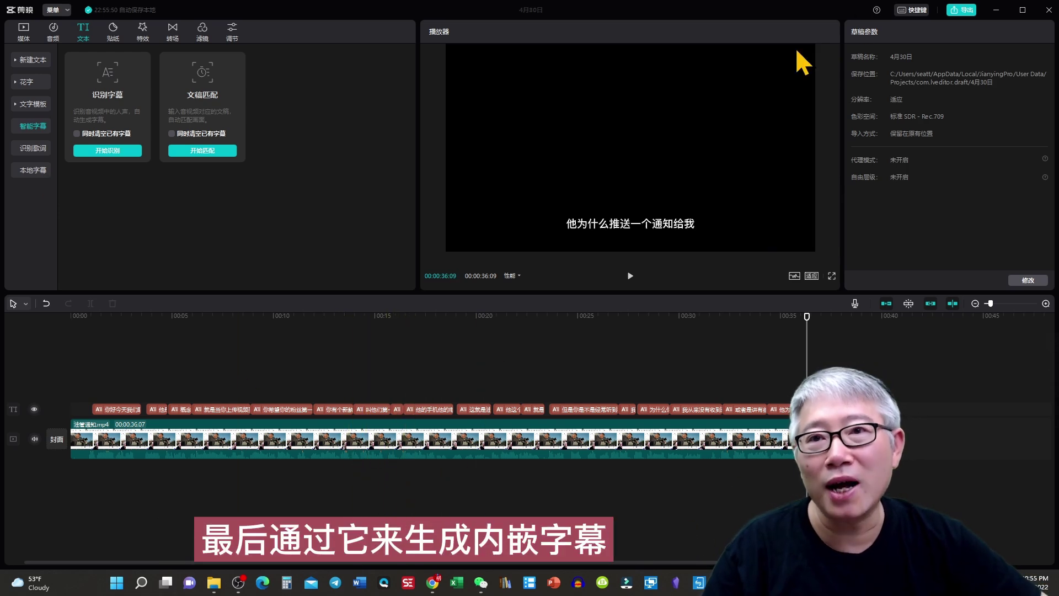
Switch to the browser and find the download links (下载地址) on the 系统之家 page for 剪映专业Windows版 V3.0.0.8289 Beta
left_click(996, 10)
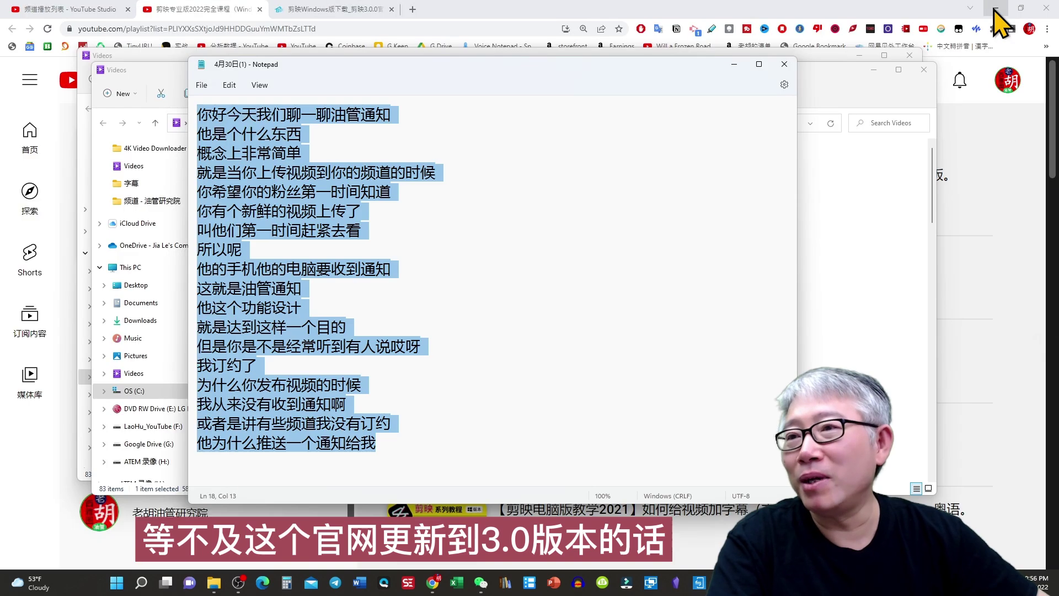
left_click(316, 10)
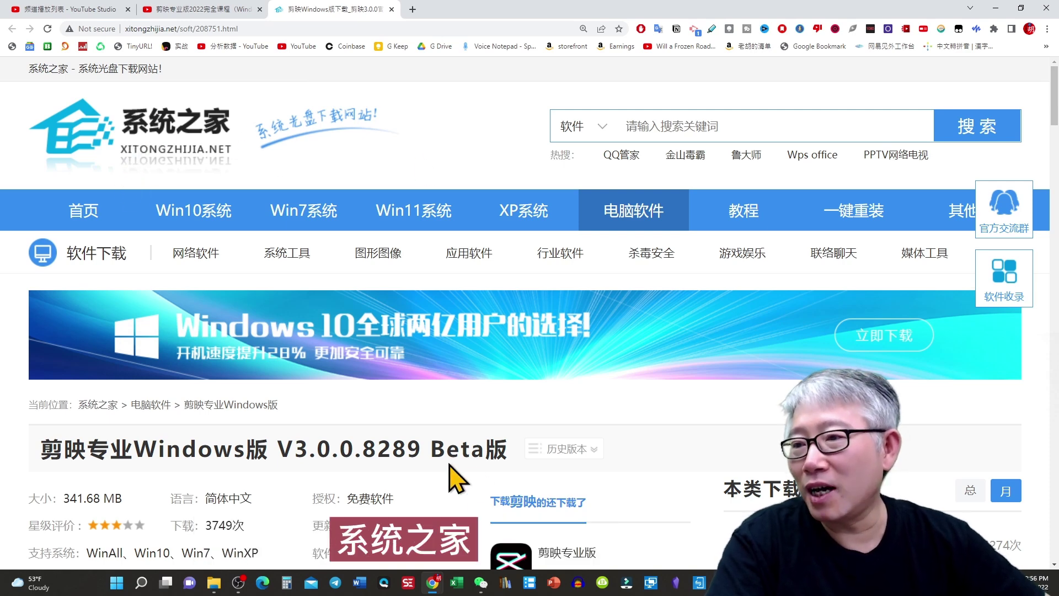
scroll(47, 312, "down", 2)
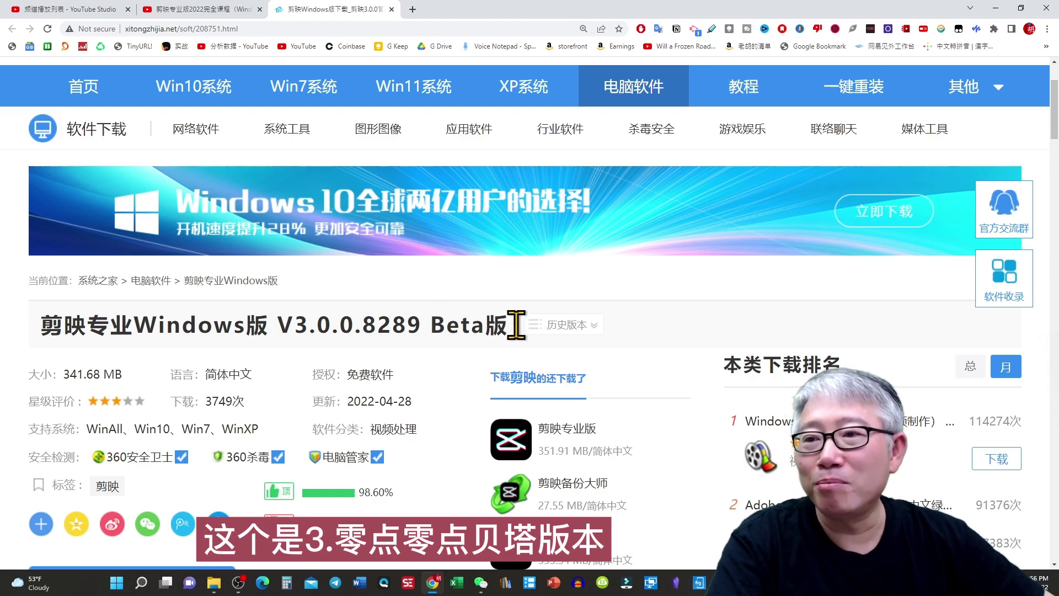
scroll(462, 425, "down", 3)
scroll(462, 425, "down", 15)
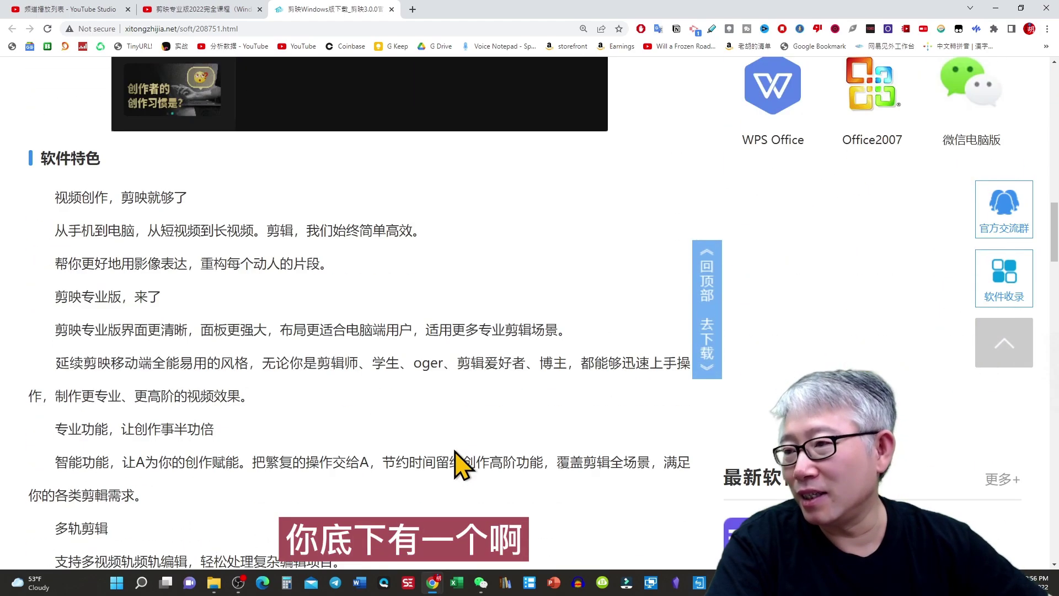
scroll(454, 454, "down", 15)
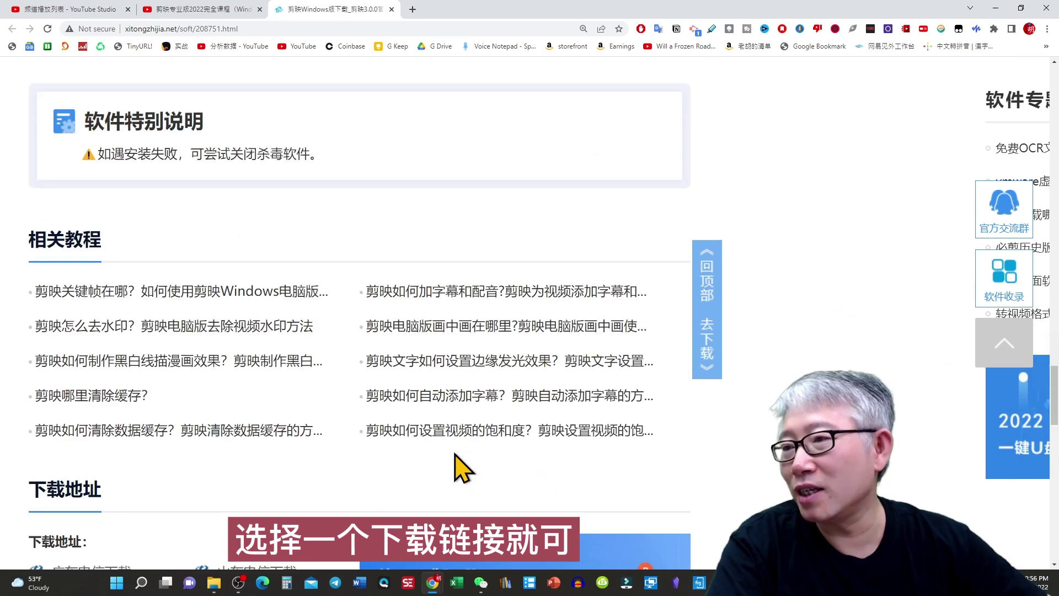